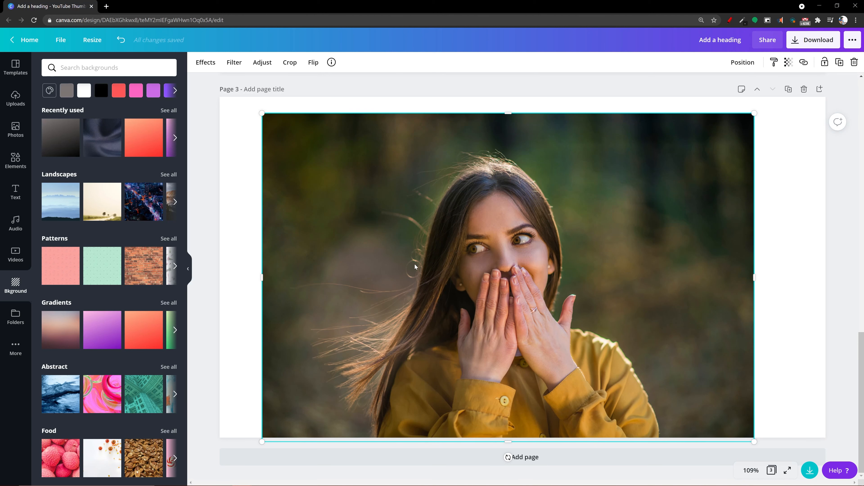
Move the woman's photo up and slightly right on page 3, remove its background with Background Remover and choose the Erase brush
{"action": "left_click_drag", "start_coordinate": [415, 266], "coordinate": [426, 247]}
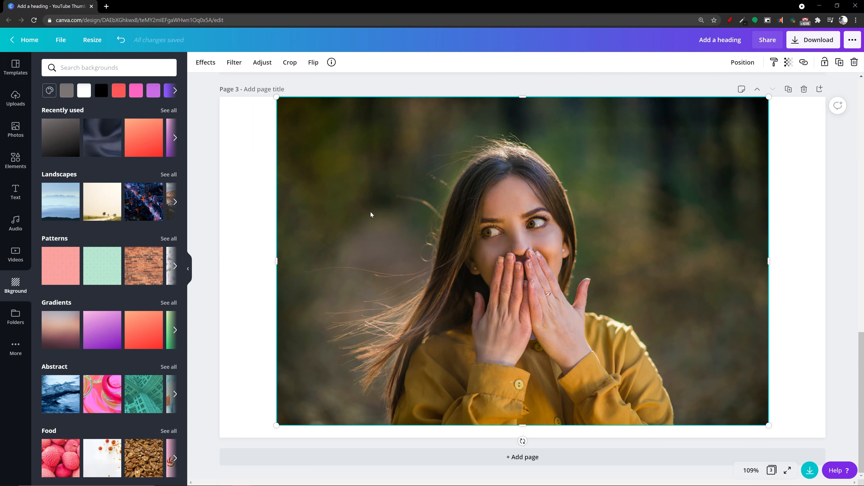
{"action": "left_click", "coordinate": [205, 62]}
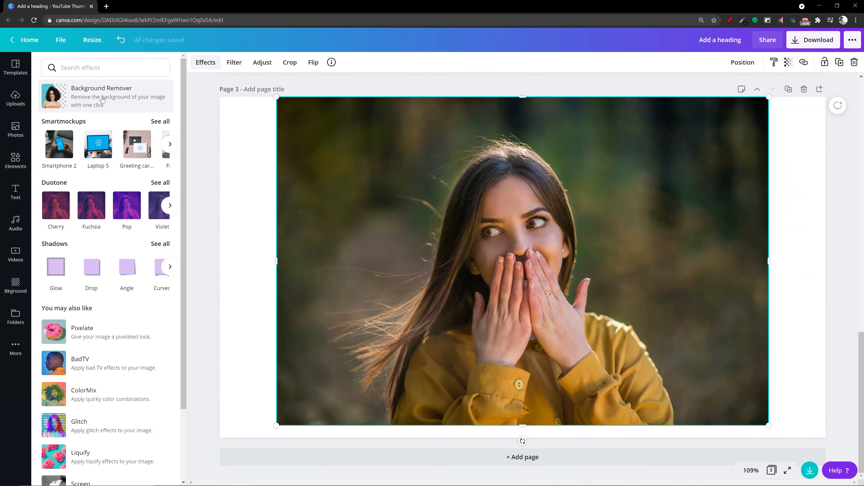
{"action": "left_click", "coordinate": [102, 100]}
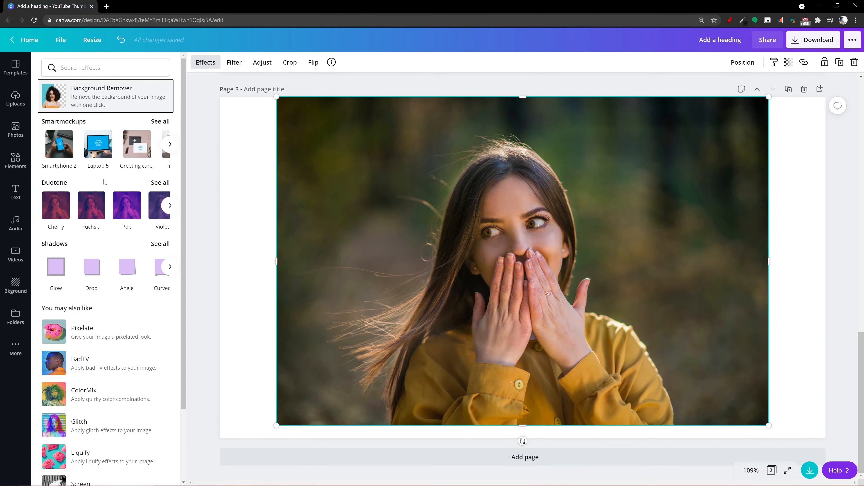
{"action": "left_click", "coordinate": [123, 102]}
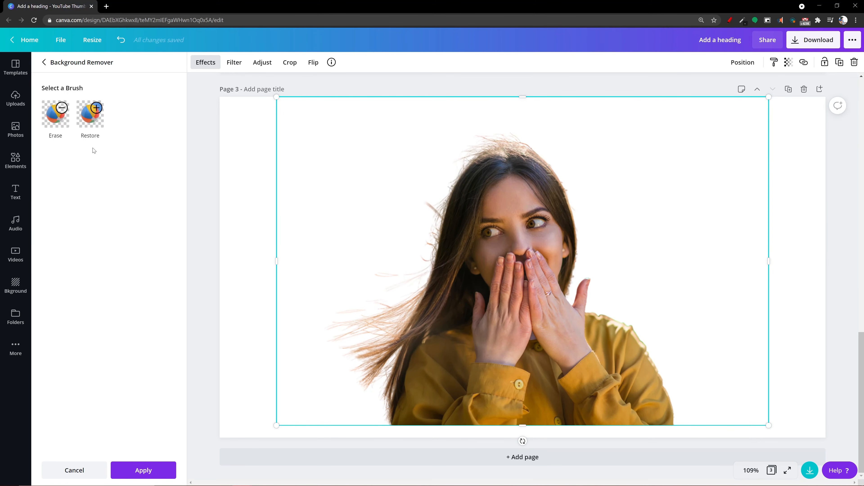
{"action": "left_click", "coordinate": [60, 117]}
Add a new page and place the photo of the surprised little girl with pigtails from the "amaz girl" photo results
{"action": "left_click", "coordinate": [454, 459]}
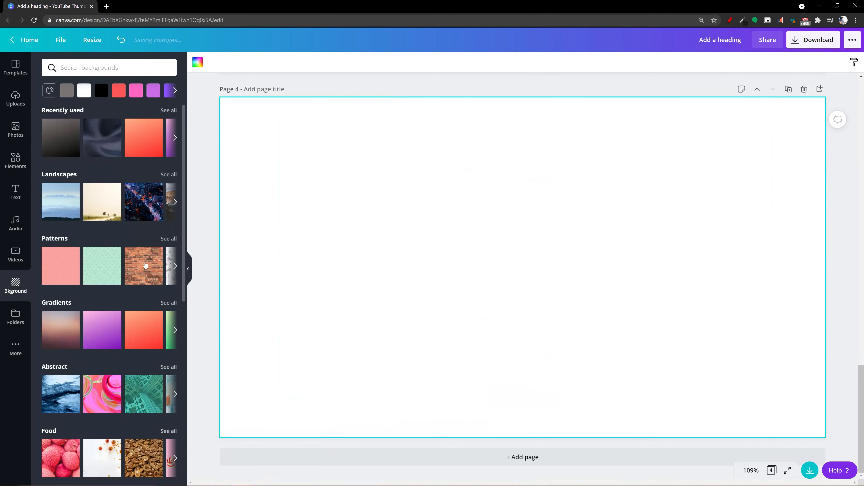
{"action": "left_click", "coordinate": [25, 142]}
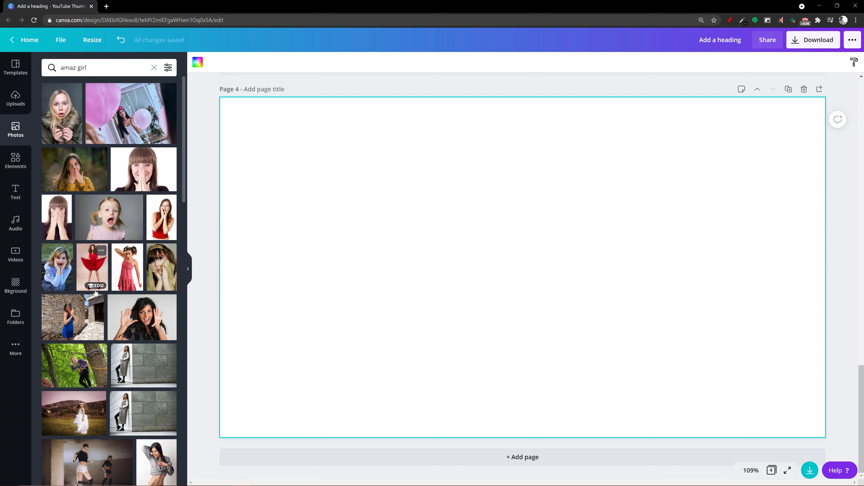
{"action": "scroll", "coordinate": [133, 247], "scroll_direction": "down", "scroll_amount": 3}
{"action": "scroll", "coordinate": [133, 247], "scroll_direction": "down", "scroll_amount": 5}
{"action": "scroll", "coordinate": [131, 242], "scroll_direction": "up", "scroll_amount": 8}
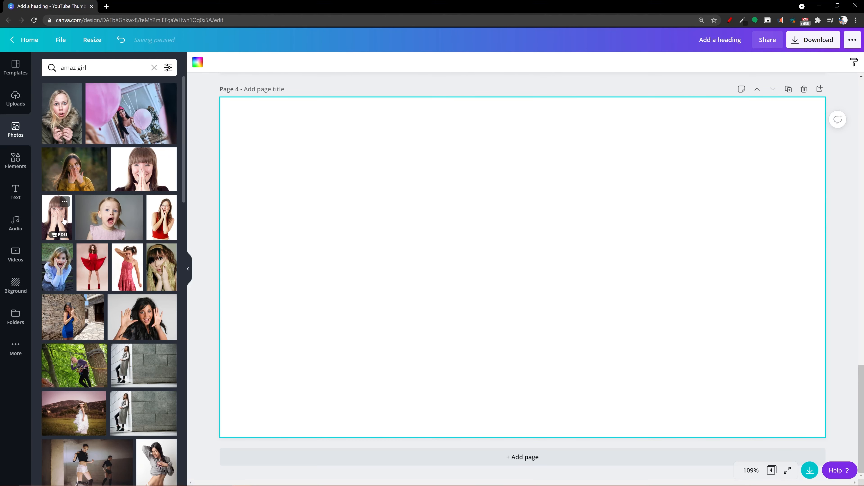
{"action": "left_click", "coordinate": [109, 217]}
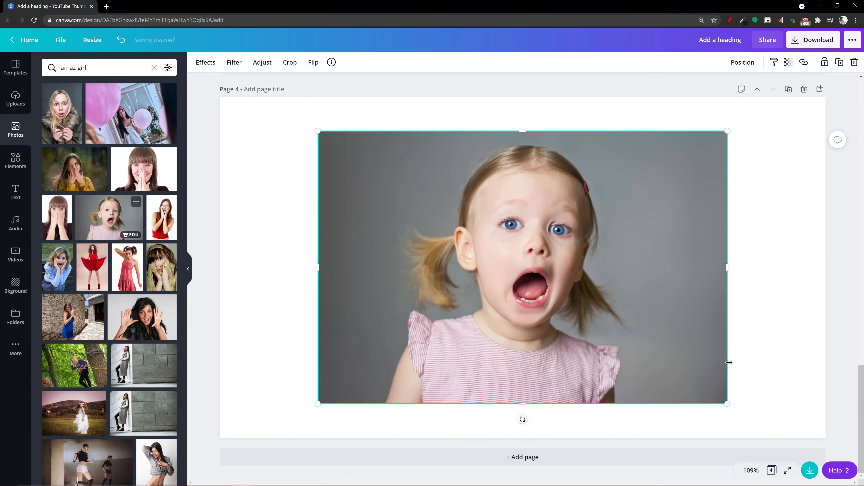
Remove the background from the little girl's photo with Background Remover
{"action": "left_click", "coordinate": [204, 63]}
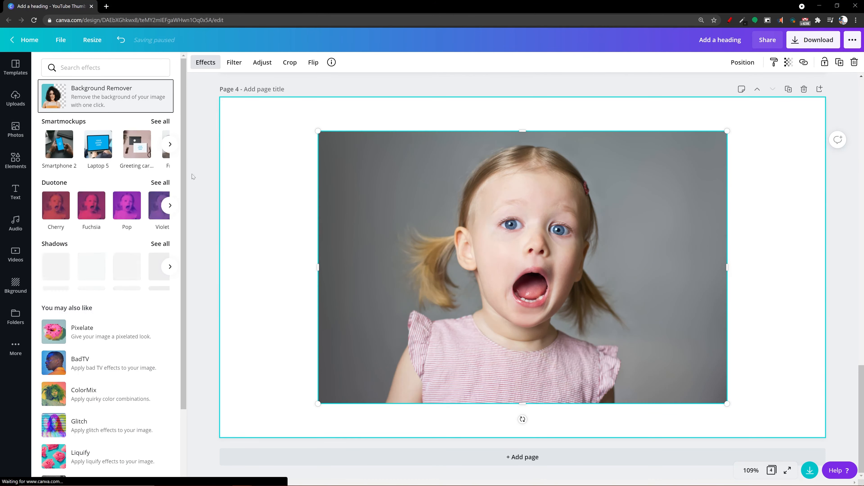
{"action": "left_click", "coordinate": [141, 100]}
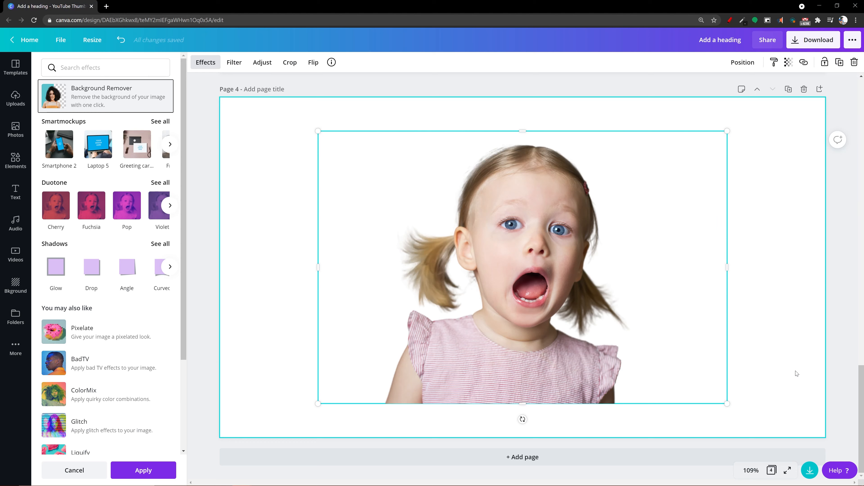
{"action": "left_click", "coordinate": [799, 374]}
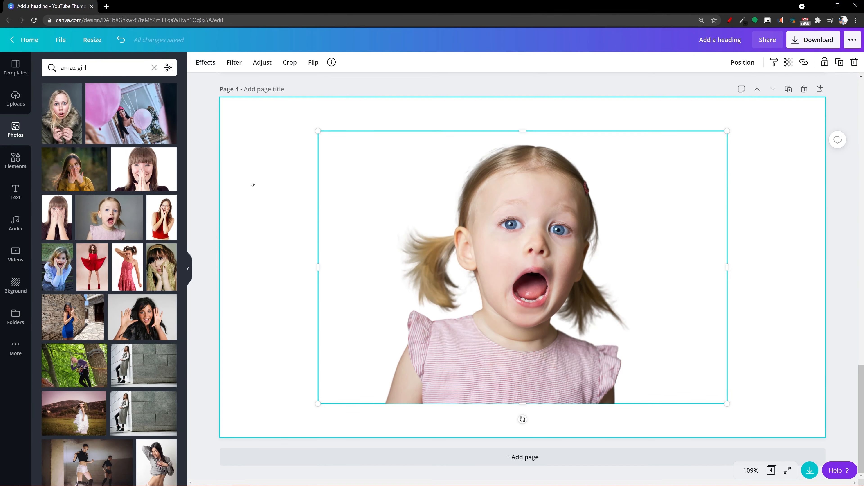
Clear the previous photo search and search the stock photos for "jewllery"
{"action": "triple_click", "coordinate": [119, 73]}
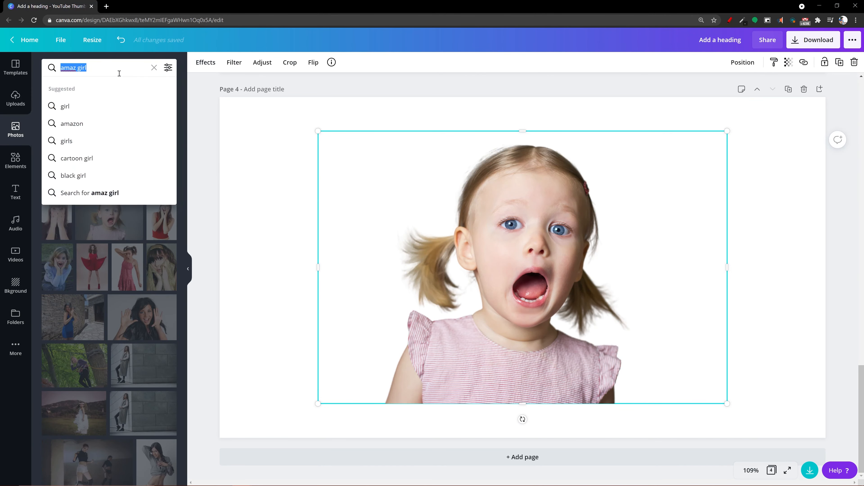
{"action": "key", "text": "BackSpace"}
{"action": "key", "text": "Return"}
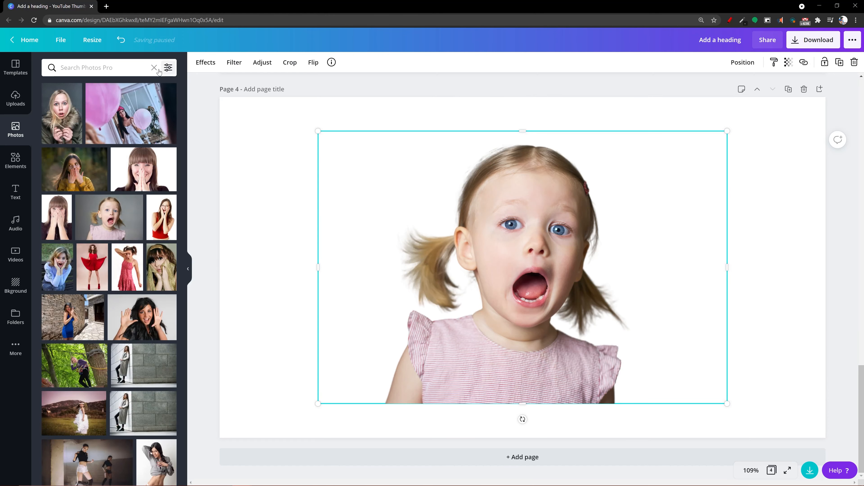
{"action": "left_click", "coordinate": [156, 69]}
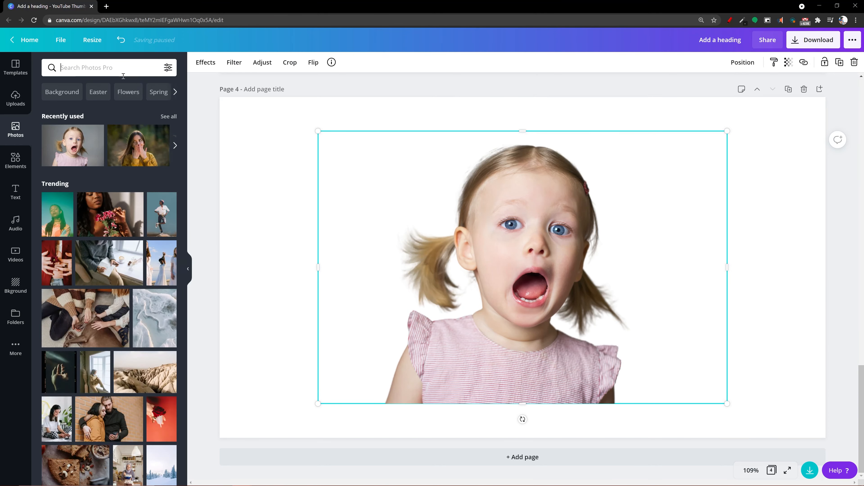
{"action": "type", "text": "jewllery"}
{"action": "key", "text": "Return"}
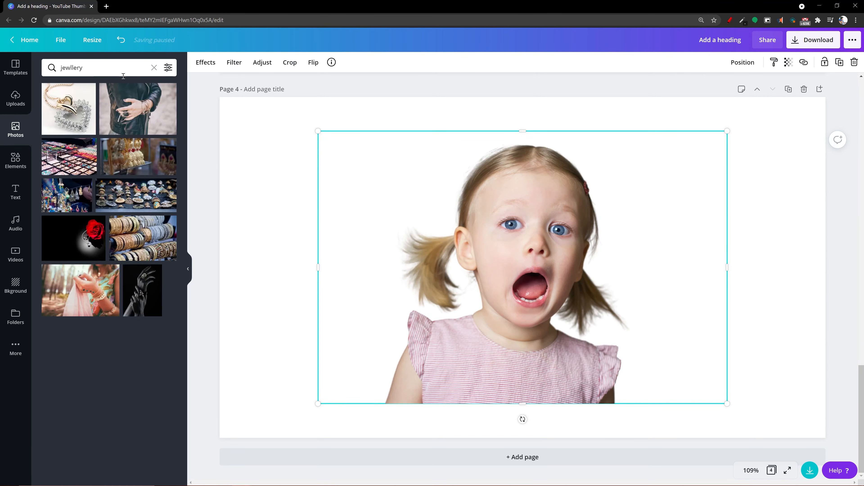
Add a new page with the diamond heart pendant photo and apply the recently used dark grey gradient as its background
{"action": "left_click", "coordinate": [522, 457]}
{"action": "left_click", "coordinate": [68, 108]}
{"action": "left_click_drag", "start_coordinate": [535, 351], "coordinate": [512, 339]}
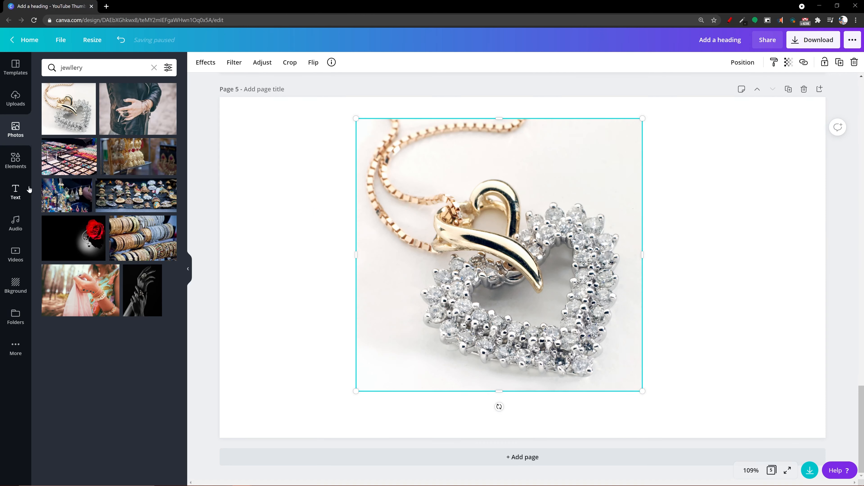
{"action": "left_click", "coordinate": [15, 286]}
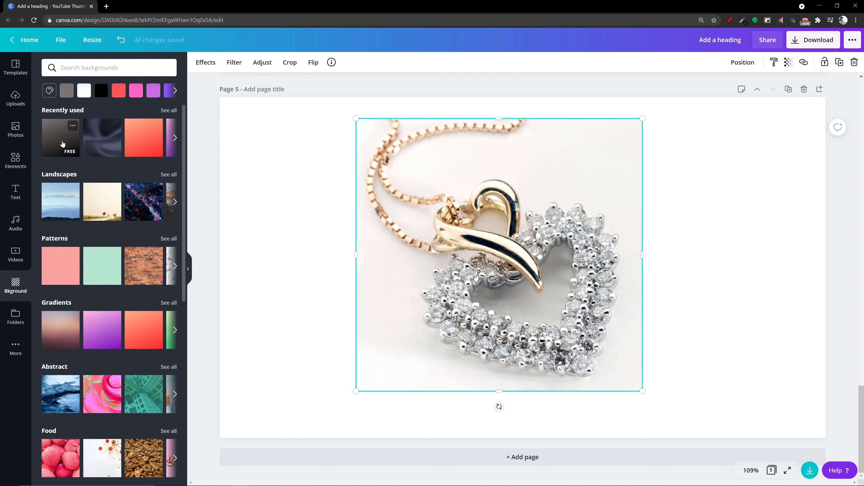
{"action": "left_click", "coordinate": [62, 146]}
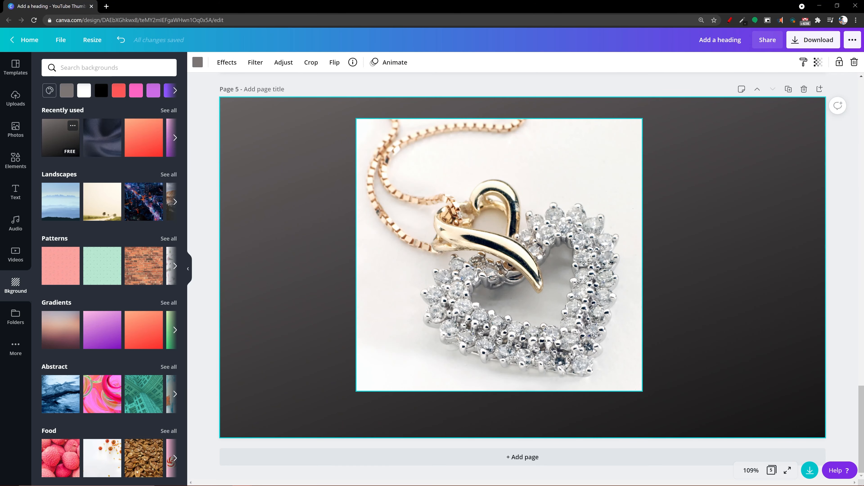
Try to apply Background Remover to the page's dark gradient background image
{"action": "left_click", "coordinate": [227, 62]}
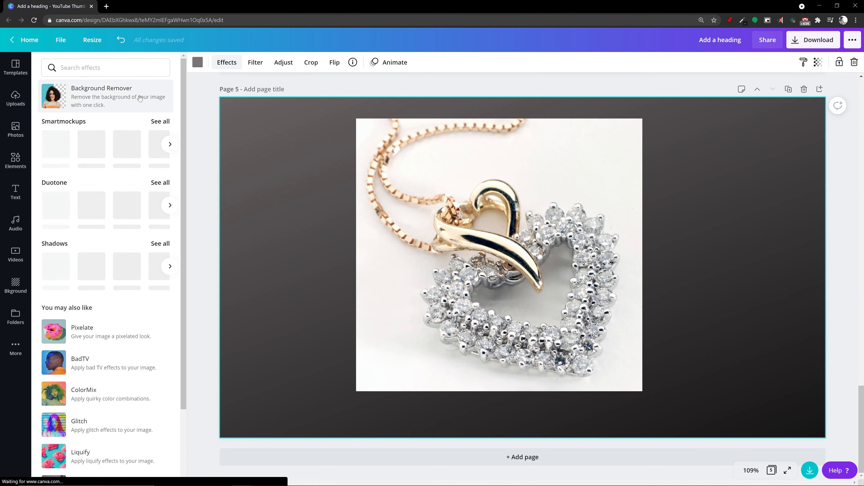
{"action": "left_click", "coordinate": [102, 94]}
{"action": "left_click", "coordinate": [445, 201]}
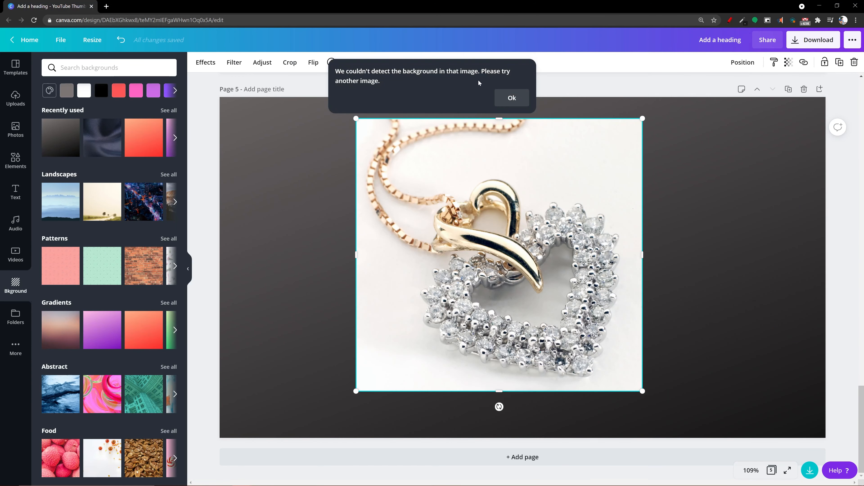
{"action": "left_click", "coordinate": [512, 98]}
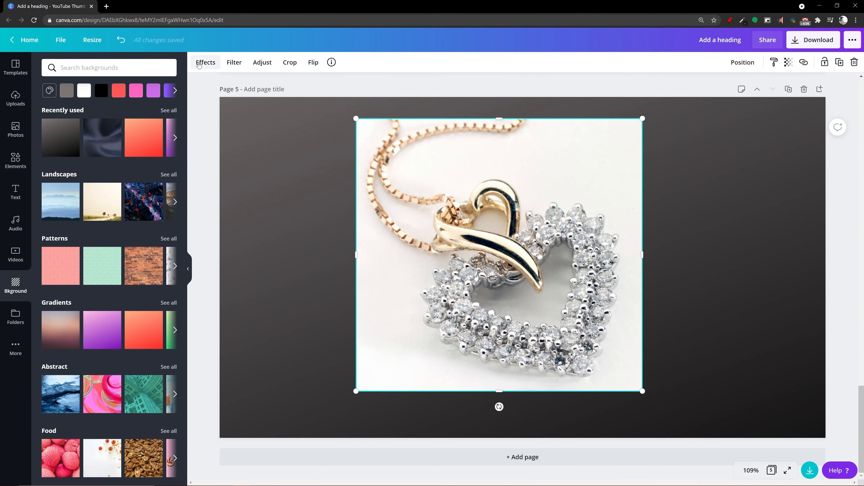
Remove the background from the heart pendant photo and move the cutout to the right of the page's centre
{"action": "left_click", "coordinate": [206, 62]}
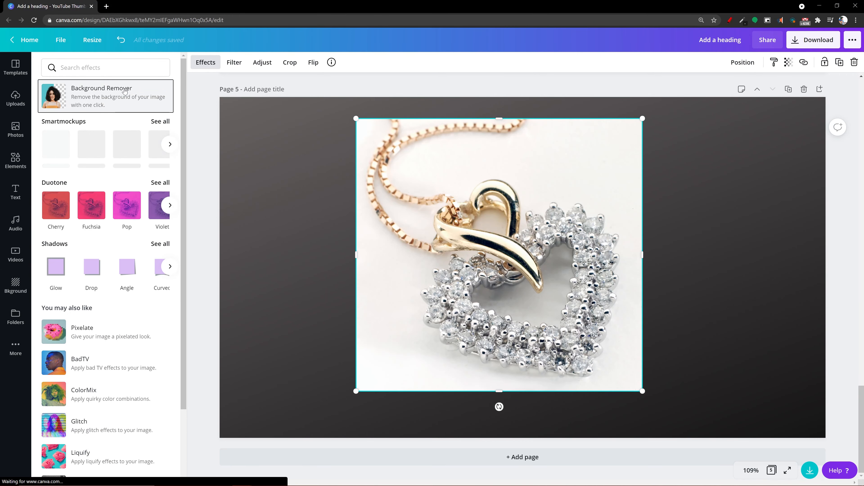
{"action": "left_click", "coordinate": [125, 91]}
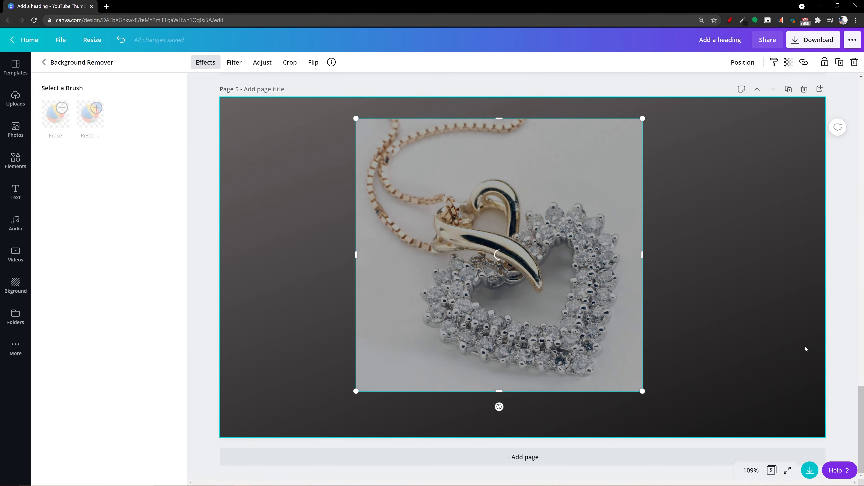
{"action": "left_click", "coordinate": [143, 470]}
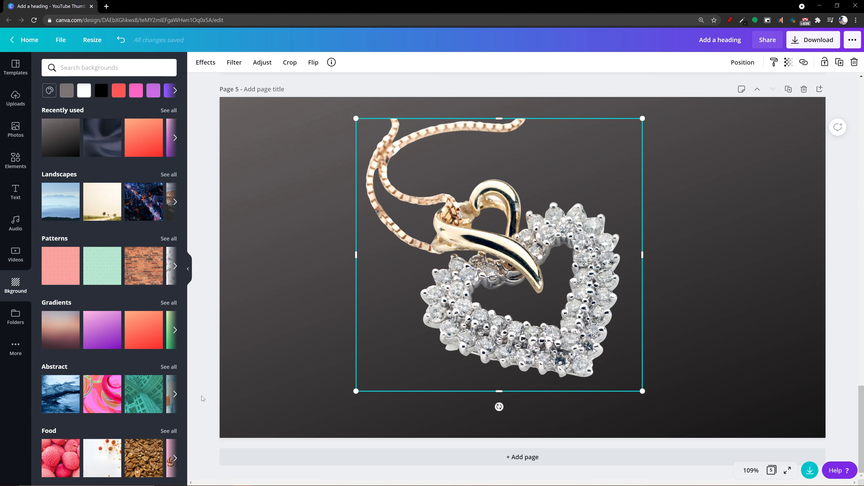
{"action": "left_click_drag", "start_coordinate": [492, 307], "coordinate": [546, 313]}
{"action": "left_click", "coordinate": [306, 349]}
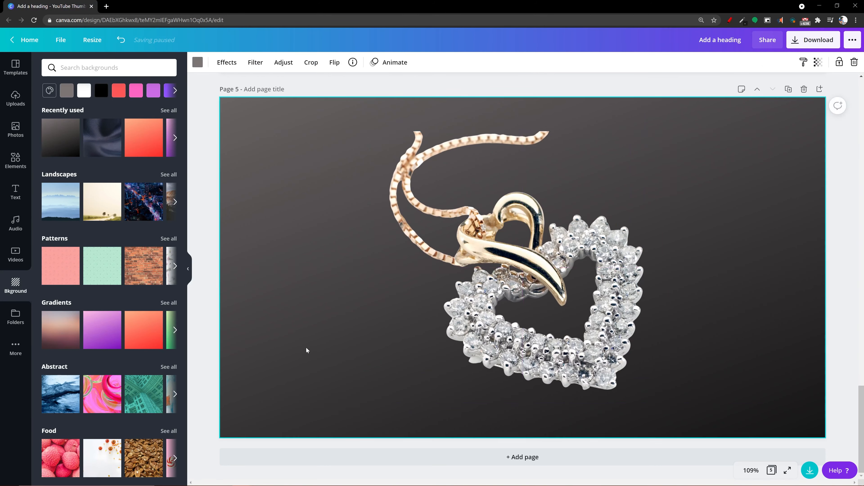
{"action": "left_click_drag", "start_coordinate": [613, 299], "coordinate": [652, 295]}
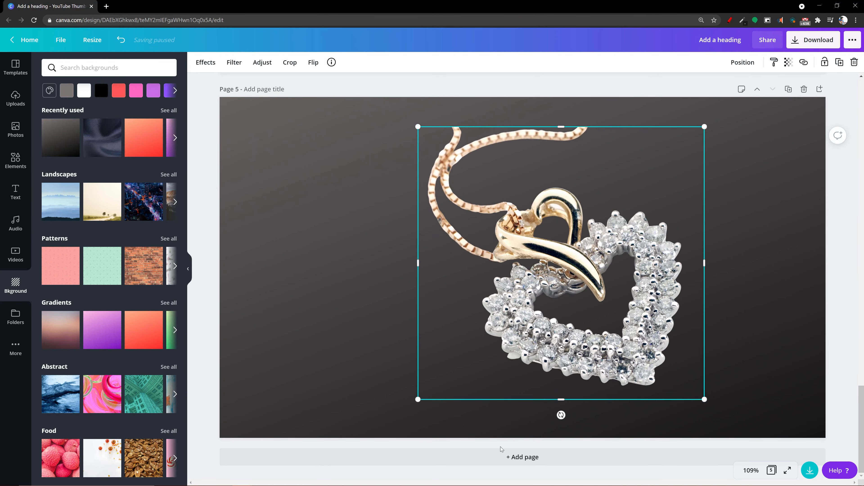
Add a new page and place the uploaded circular portrait of the bearded man in a checked blazer on it
{"action": "left_click", "coordinate": [503, 457]}
{"action": "left_click", "coordinate": [15, 99]}
{"action": "scroll", "coordinate": [109, 273], "scroll_direction": "up", "scroll_amount": 5}
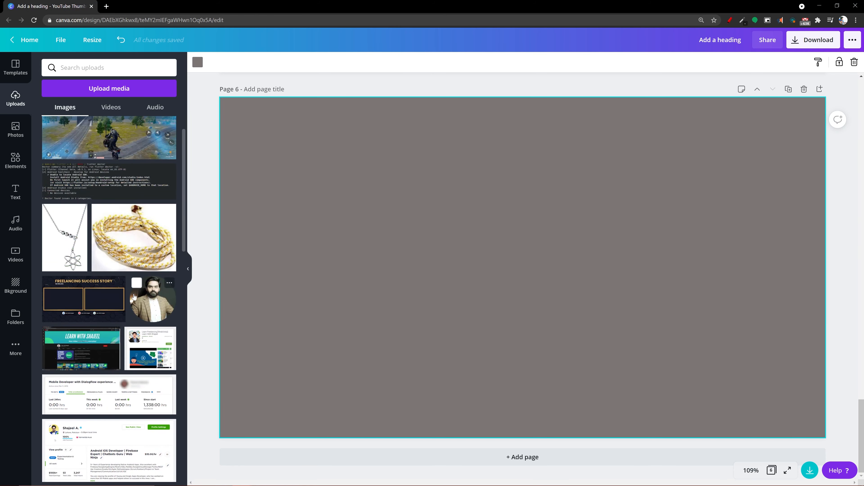
{"action": "left_click", "coordinate": [145, 308]}
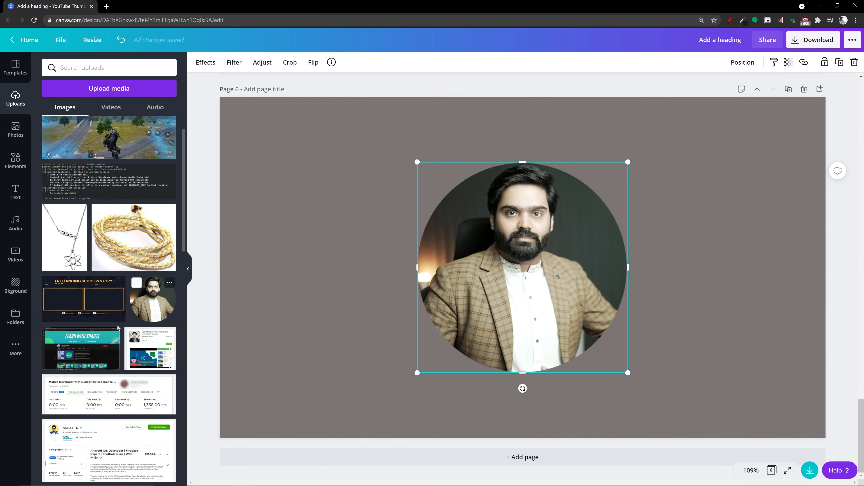
Remove the circular portrait's background with Background Remover and move the cutout down and to the left on the page
{"action": "left_click", "coordinate": [205, 62]}
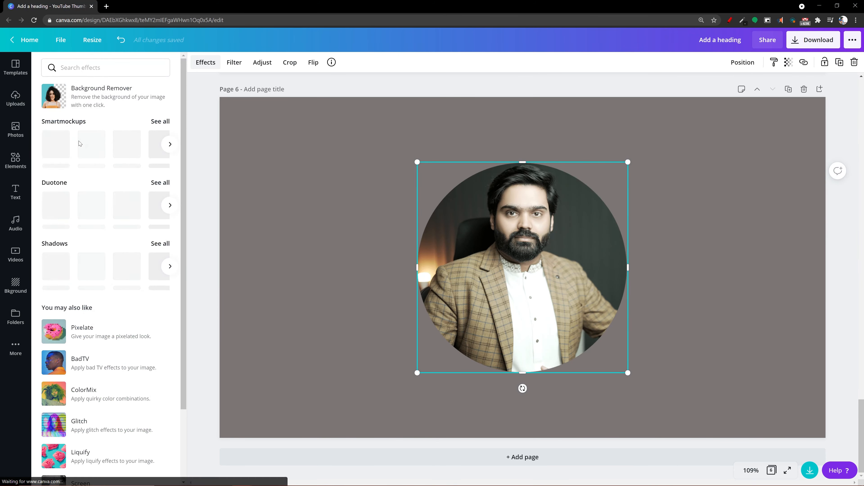
{"action": "left_click", "coordinate": [78, 100]}
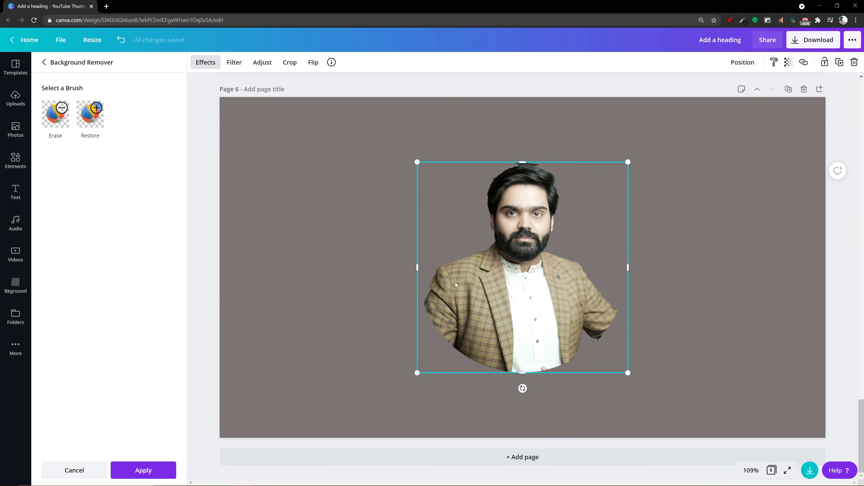
{"action": "left_click_drag", "start_coordinate": [528, 253], "coordinate": [477, 290]}
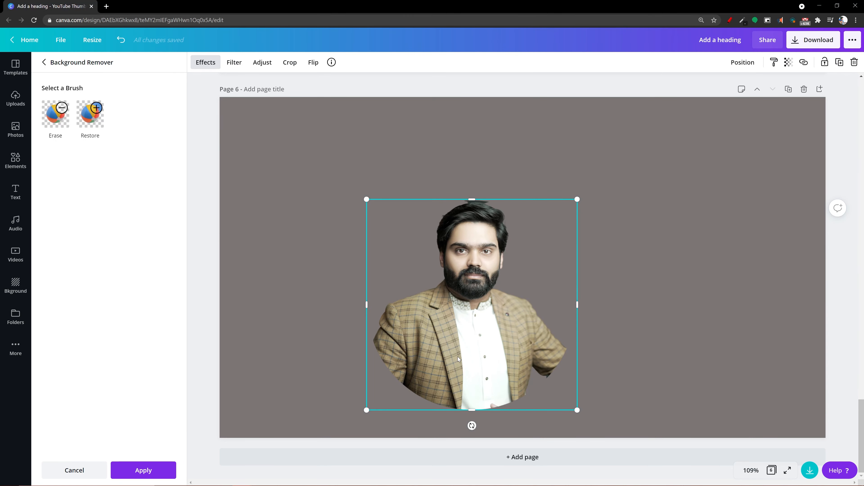
Replace the circular portrait cutout on page 6 with the uploaded photo of the bearded man in a dark suit jacket
{"action": "key", "text": "Delete"}
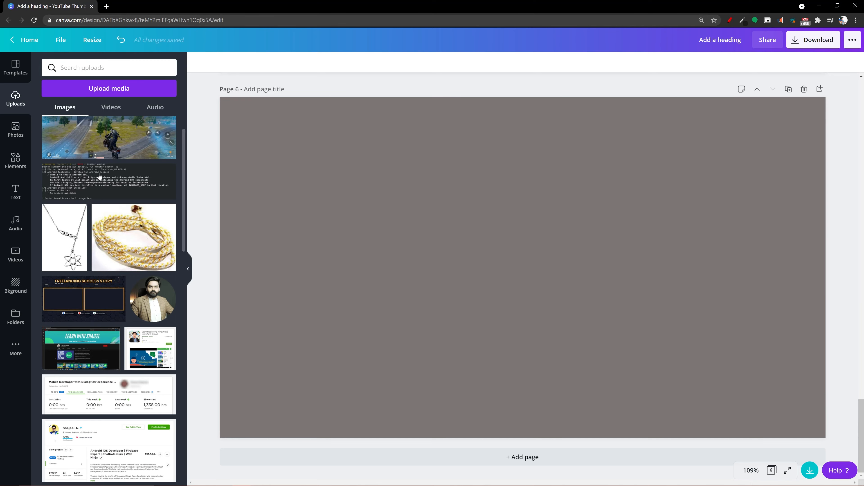
{"action": "scroll", "coordinate": [105, 271], "scroll_direction": "down", "scroll_amount": 15}
{"action": "scroll", "coordinate": [105, 271], "scroll_direction": "down", "scroll_amount": 15}
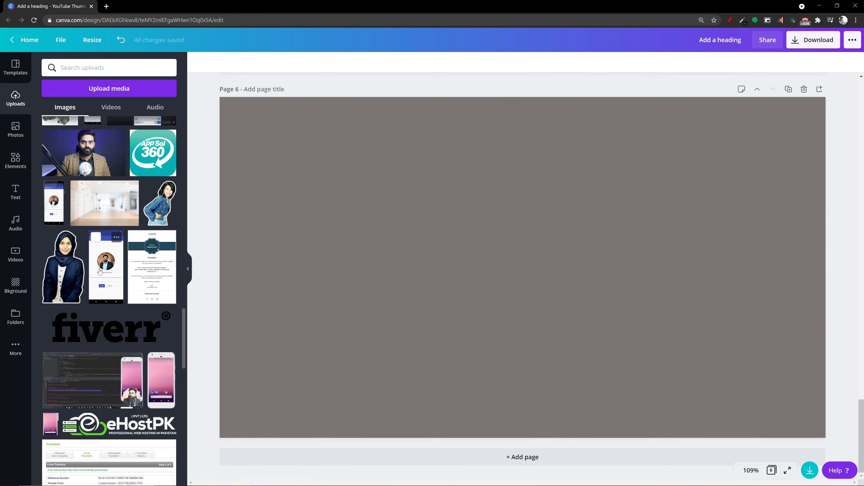
{"action": "scroll", "coordinate": [98, 271], "scroll_direction": "up", "scroll_amount": 2}
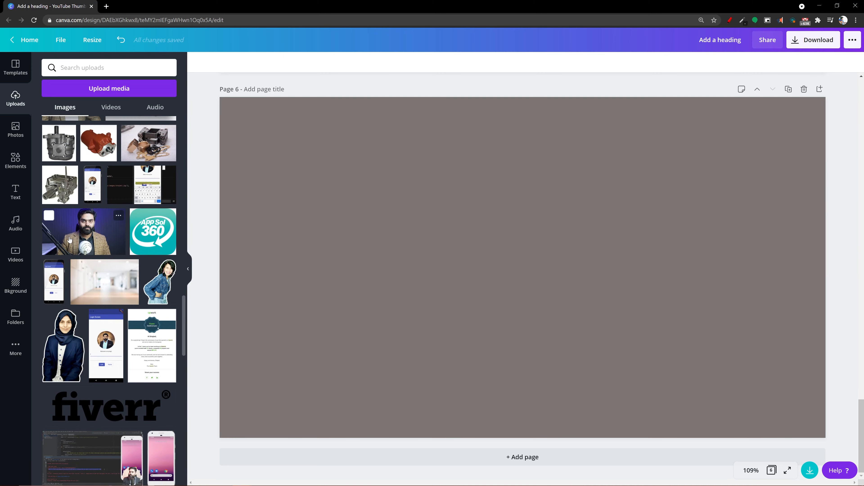
{"action": "scroll", "coordinate": [69, 239], "scroll_direction": "down", "scroll_amount": 15}
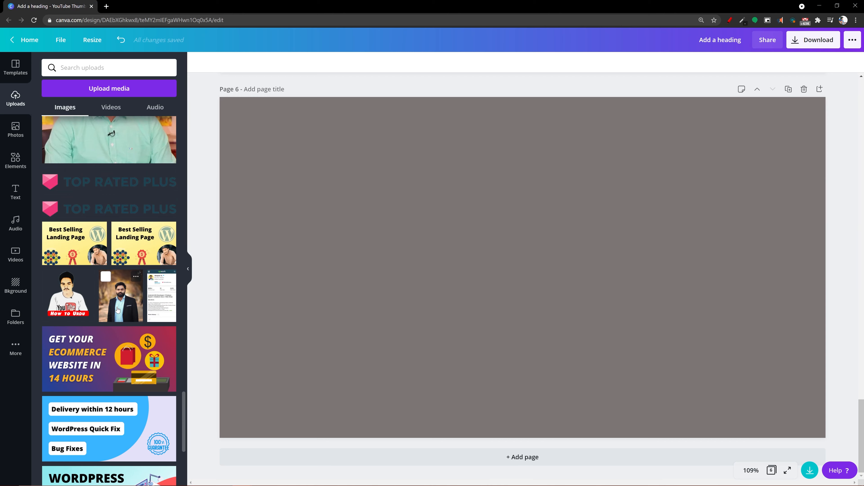
{"action": "left_click", "coordinate": [117, 309]}
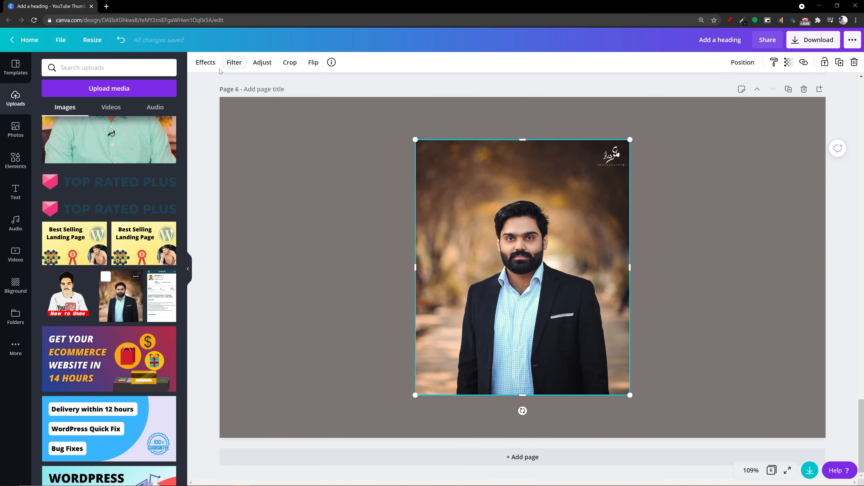
Remove the suit portrait's background with Background Remover, then enlarge the cutout and position it mid-page, extending past the page's lower edge
{"action": "left_click", "coordinate": [206, 62]}
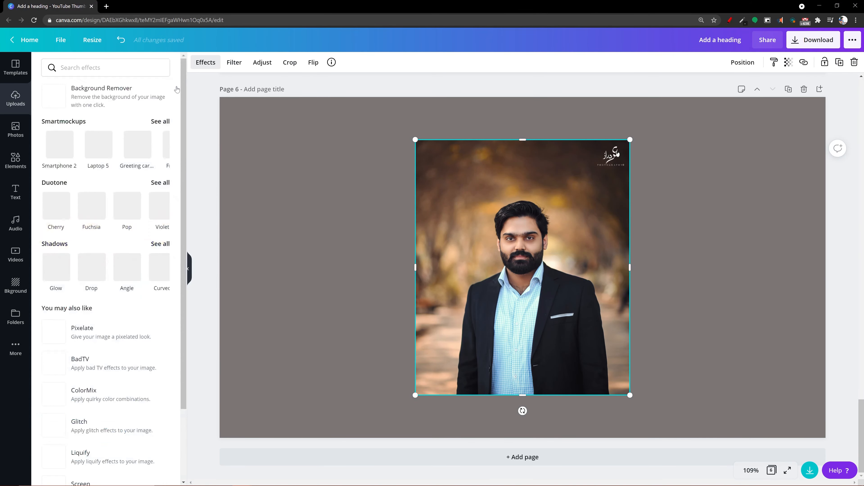
{"action": "left_click", "coordinate": [91, 105]}
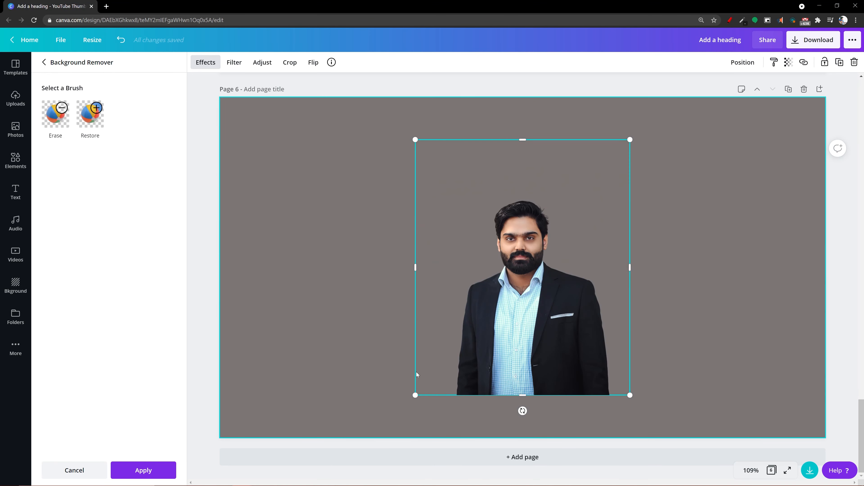
{"action": "mouse_move", "coordinate": [463, 341]}
{"action": "left_mouse_down"}
{"action": "mouse_move", "coordinate": [445, 360]}
{"action": "mouse_move", "coordinate": [464, 332]}
{"action": "left_mouse_up"}
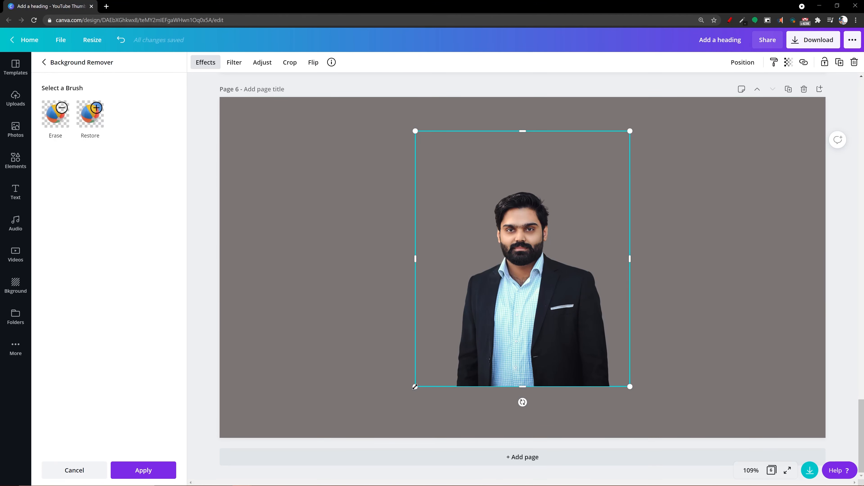
{"action": "left_click_drag", "start_coordinate": [415, 387], "coordinate": [245, 480]}
{"action": "left_click_drag", "start_coordinate": [442, 368], "coordinate": [488, 291]}
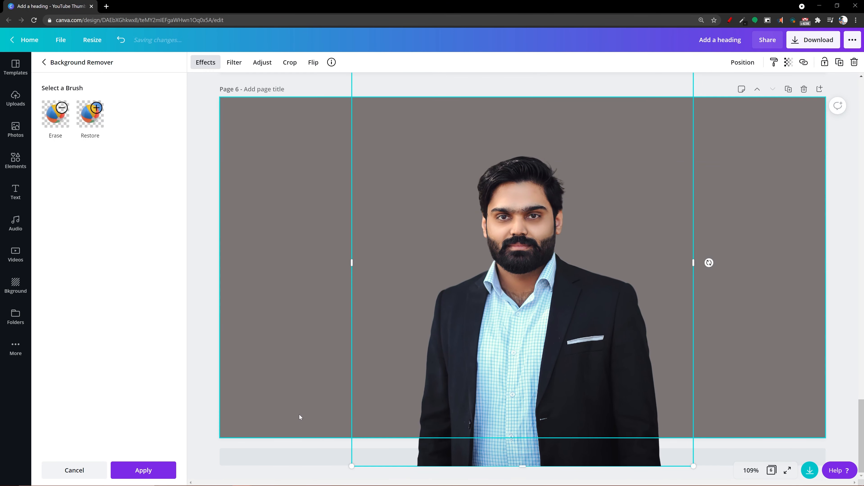
{"action": "left_click", "coordinate": [291, 413]}
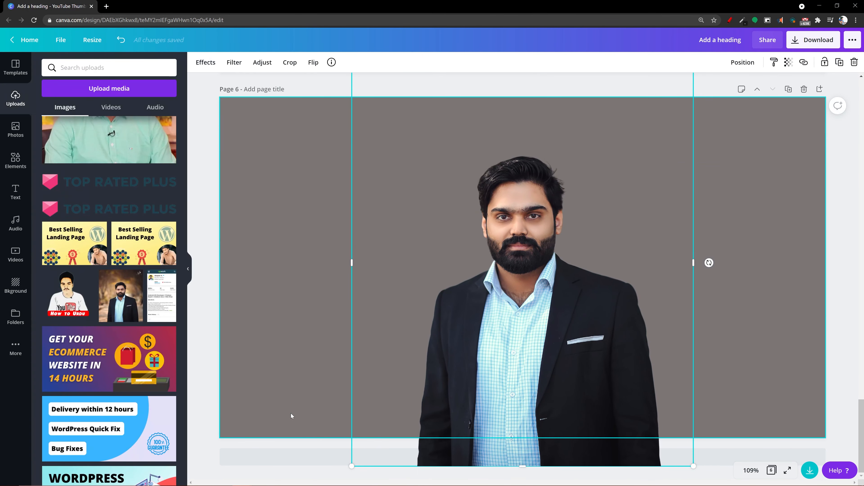
{"action": "right_click", "coordinate": [543, 352]}
{"action": "left_click", "coordinate": [432, 394]}
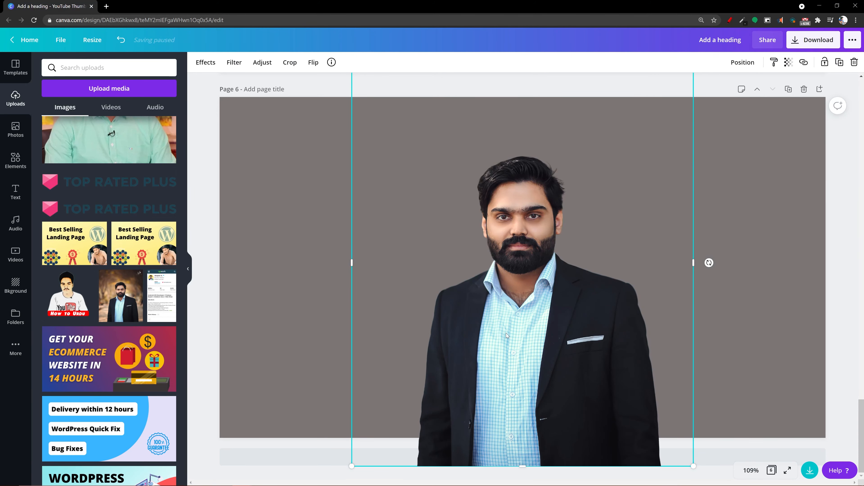
{"action": "left_click_drag", "start_coordinate": [503, 333], "coordinate": [492, 302]}
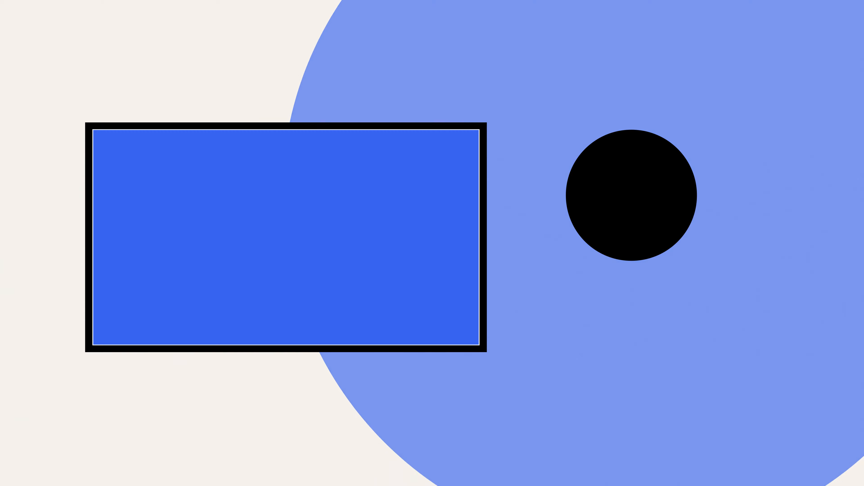